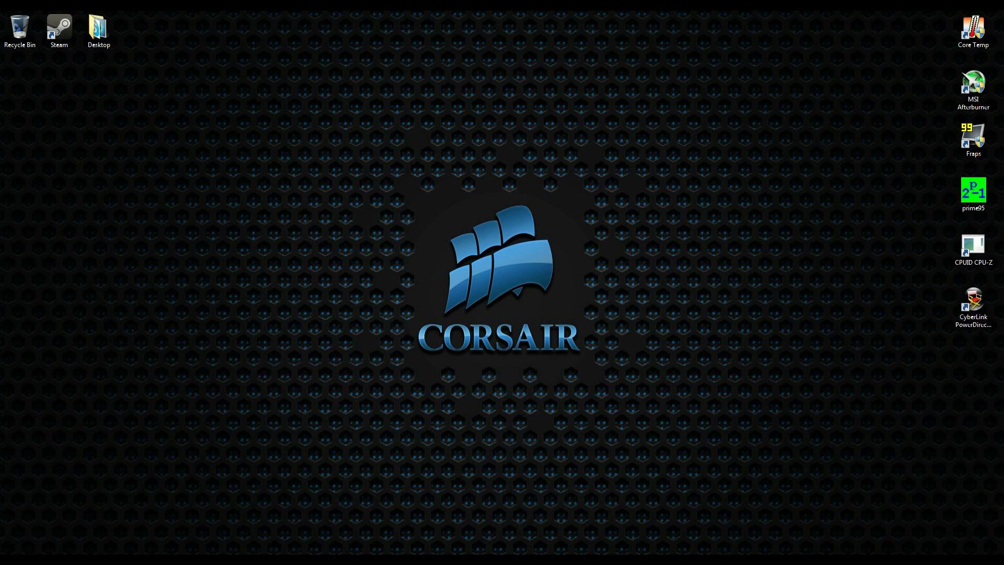
Open the Corsair M90 utility from the hidden tray icons and move it to the upper right.
click(935, 558)
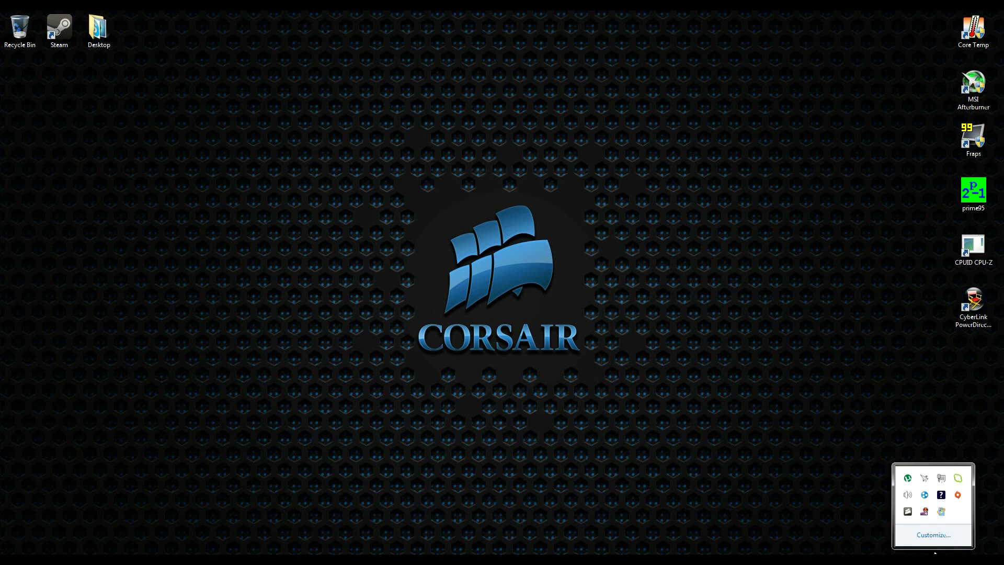
double_click(926, 512)
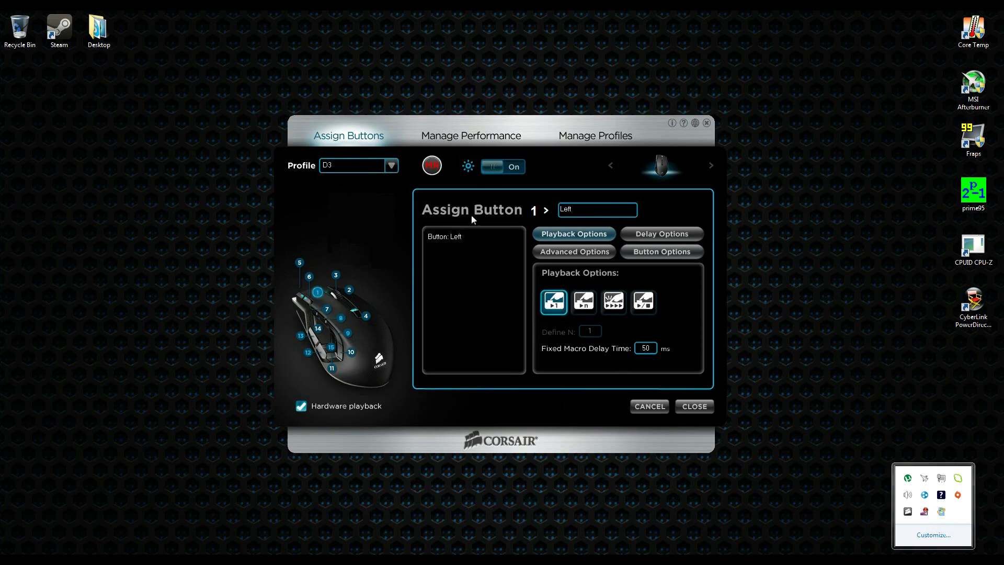
drag(509, 131, 783, 38)
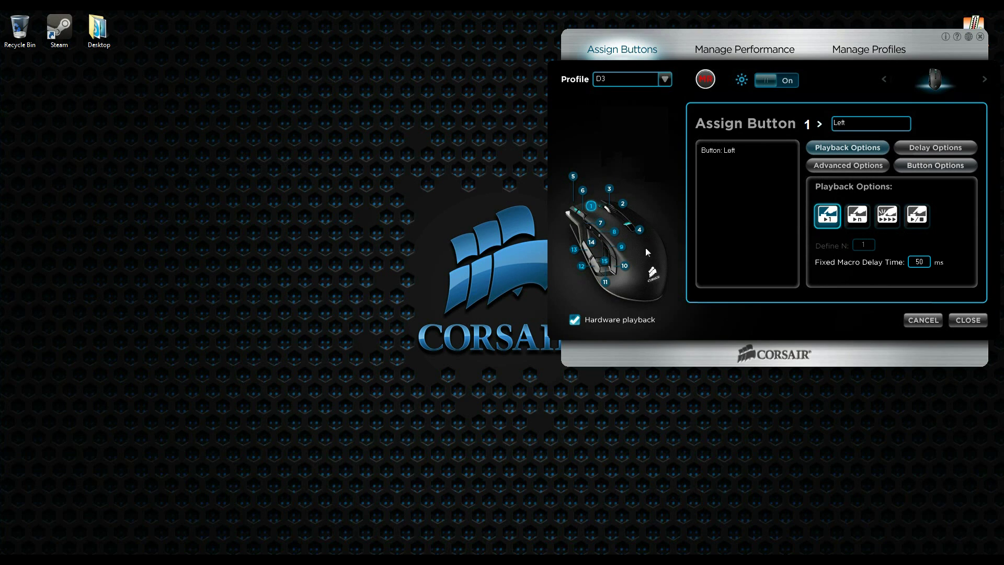
Select unassigned mouse button 4 and restore Diablo III beside the utility.
click(640, 230)
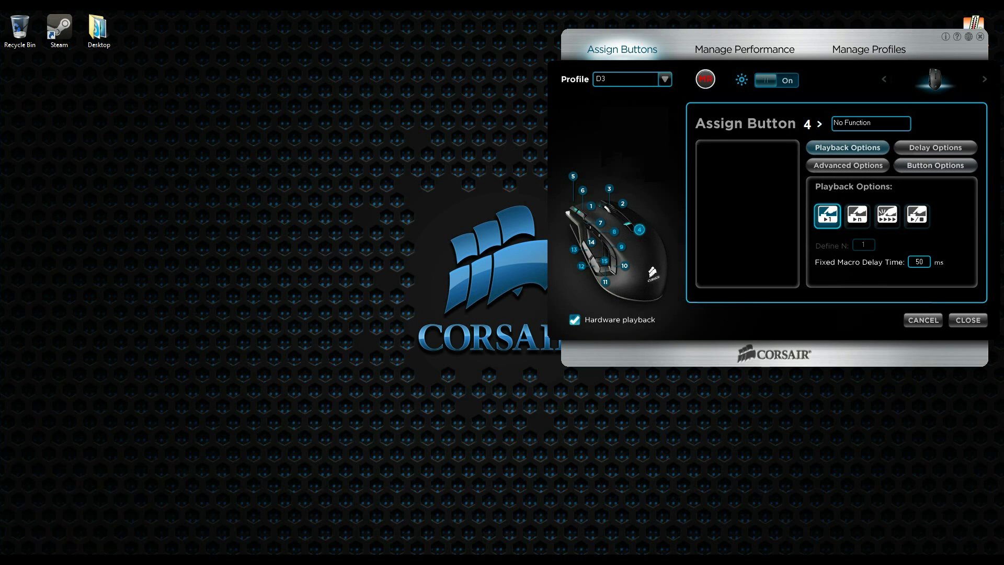
click(79, 510)
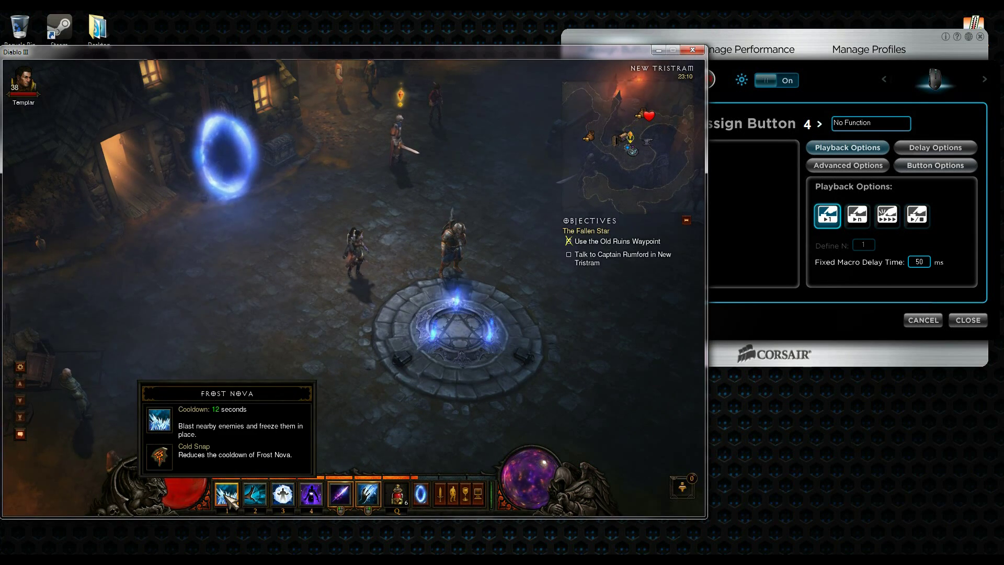
mouse_move(254, 494)
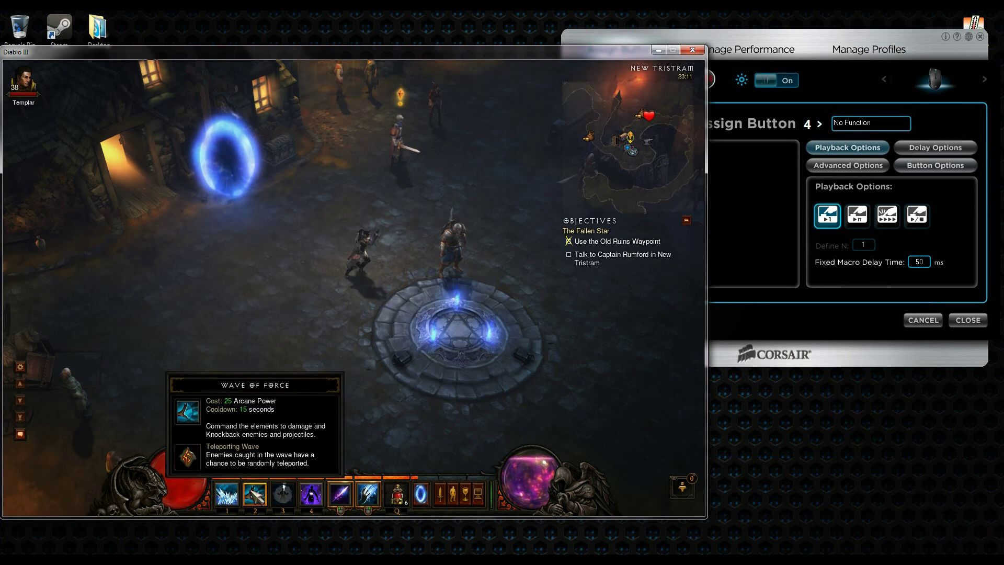
Cast Ice Armor, Frost Nova and Wave of Force with keys 3, 1, 2, then minimize Diablo III.
key(3)
key(1)
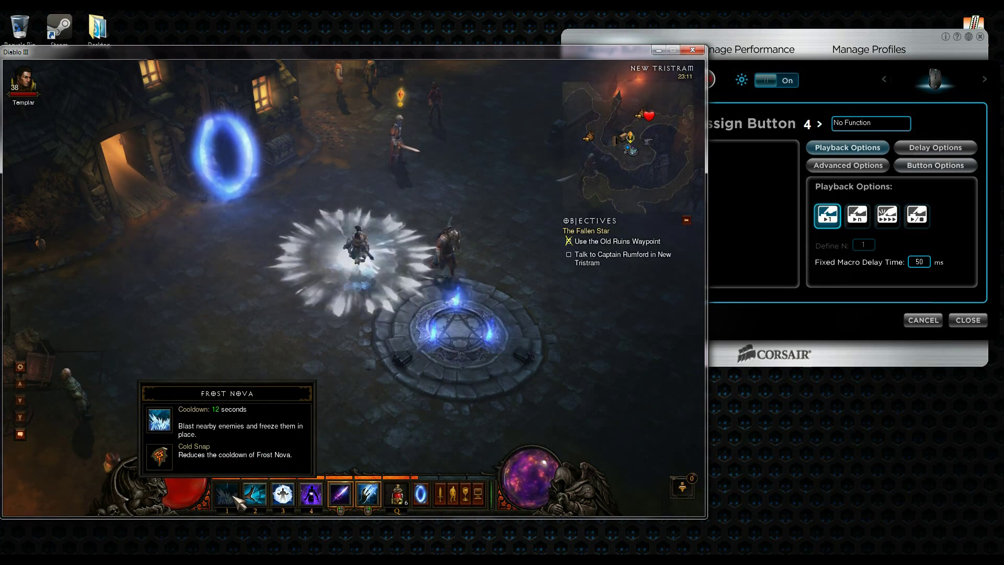
key(2)
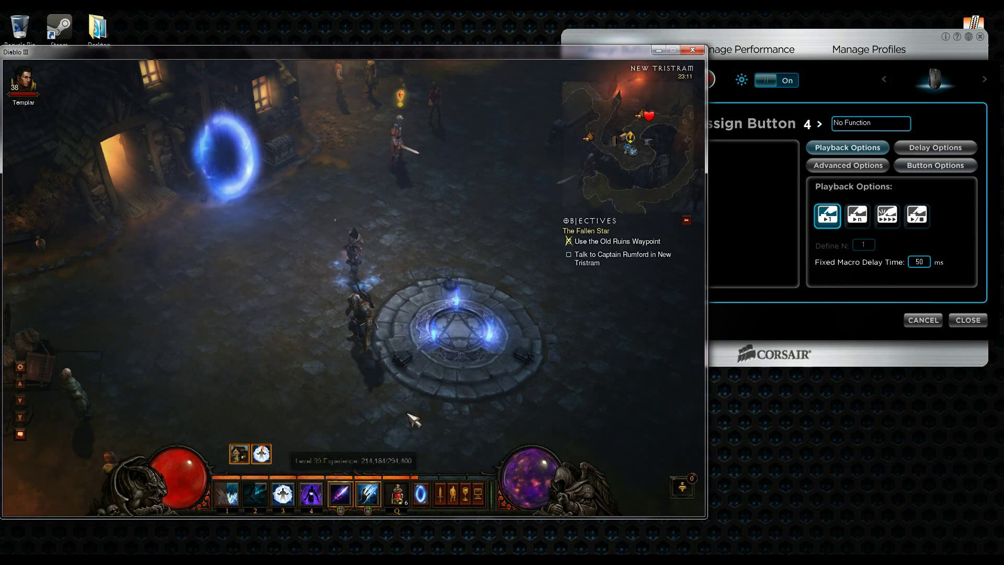
click(659, 51)
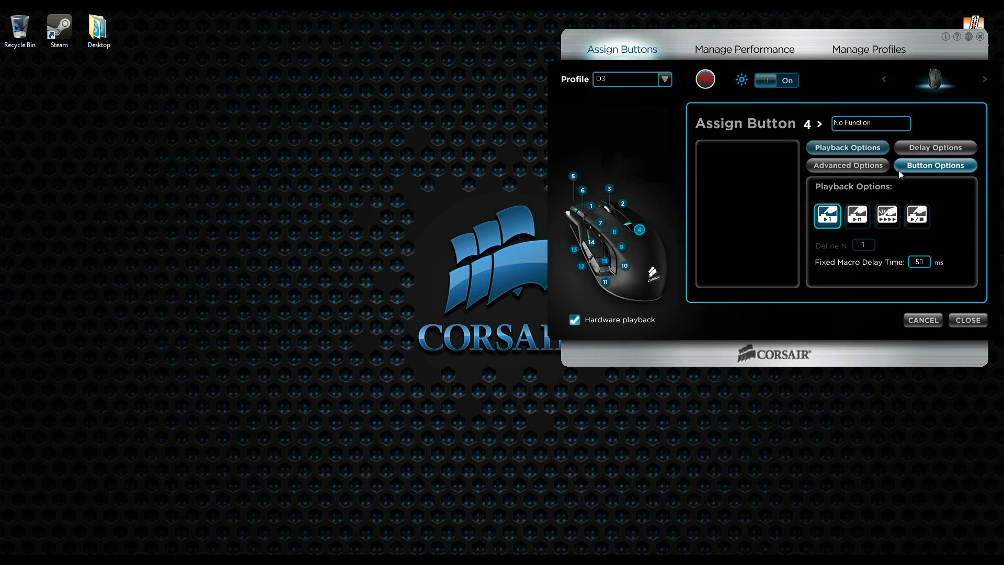
With the window centred, record keys 3, 1, 2 as an MR macro on button 4.
drag(829, 30, 548, 81)
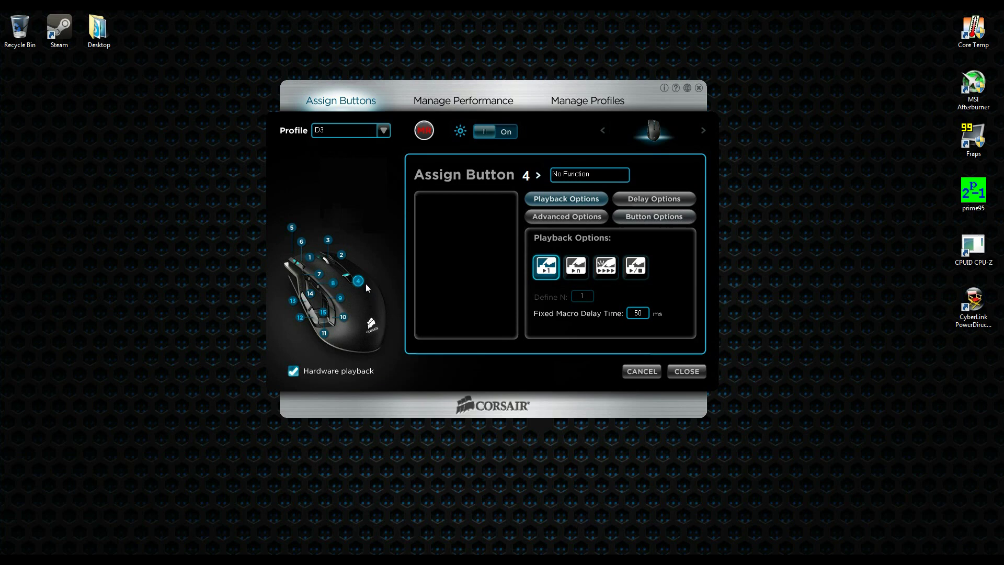
click(431, 133)
click(358, 280)
key(3)
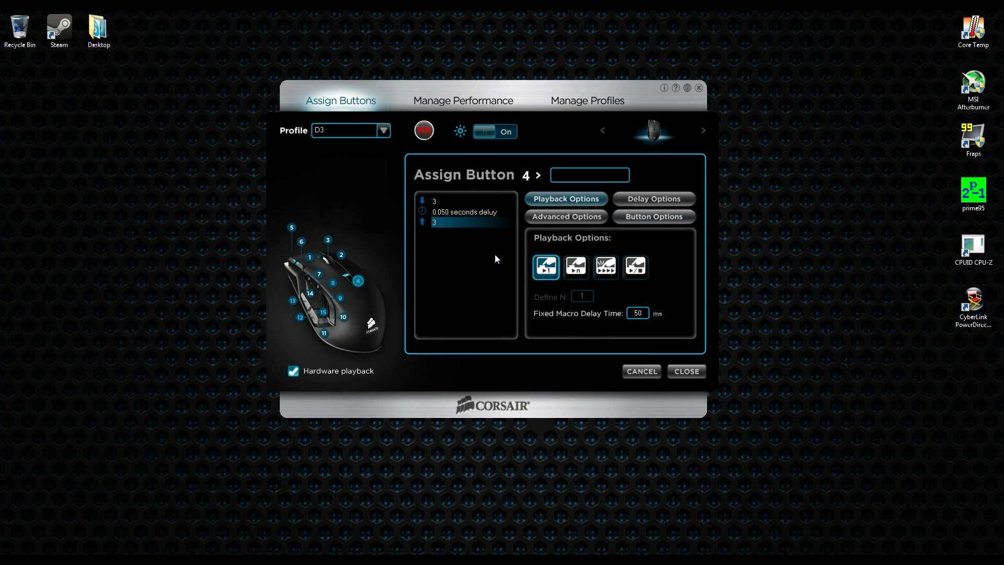
key(1)
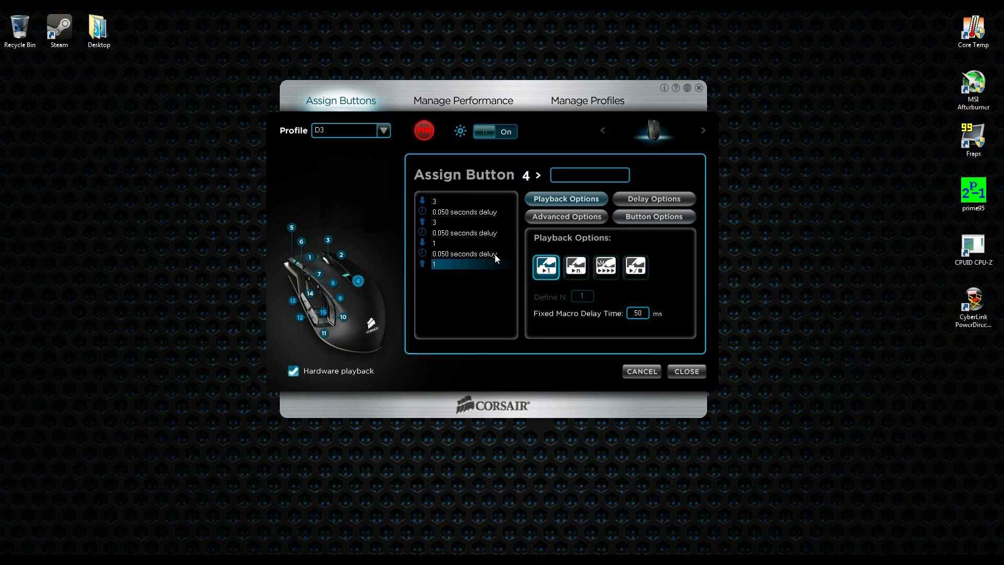
key(2)
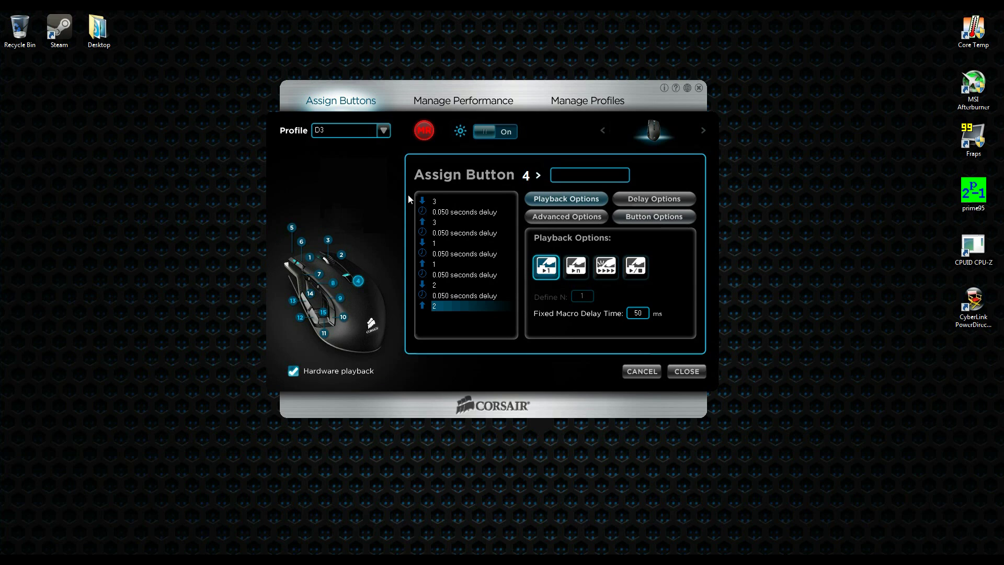
click(424, 132)
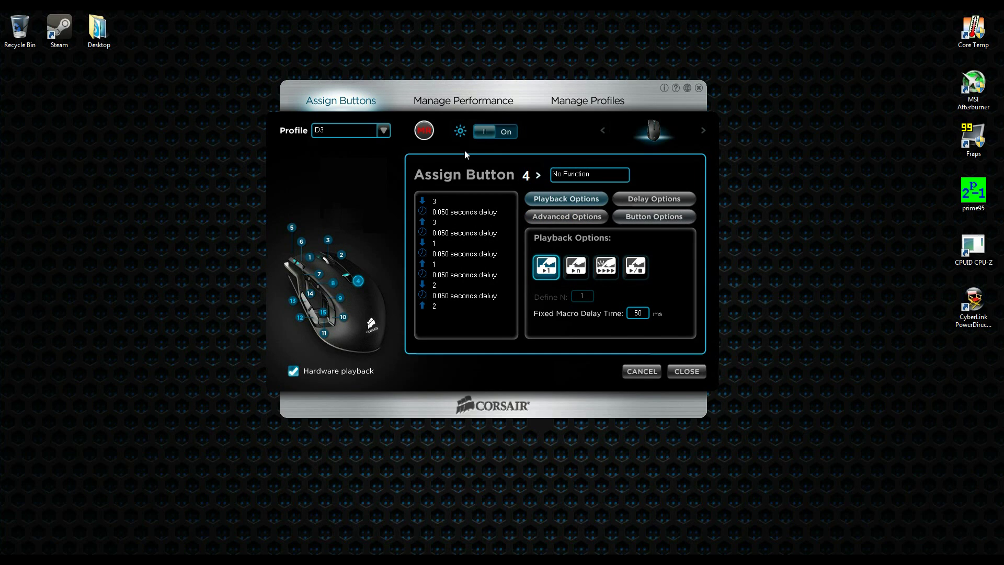
In Manage Profiles, check the D3 profile's options, then bring up the Select Profile dialog.
click(587, 101)
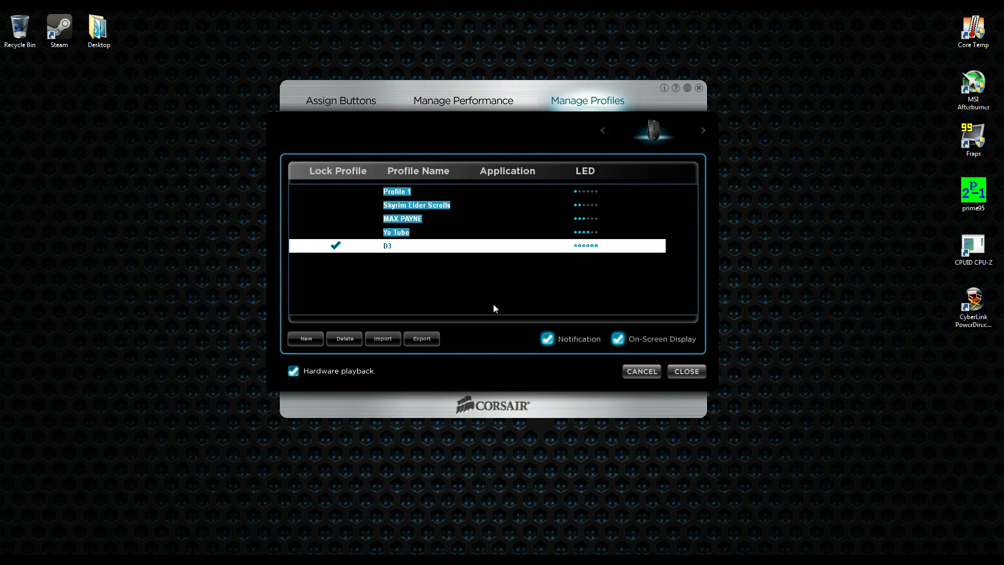
right_click(391, 249)
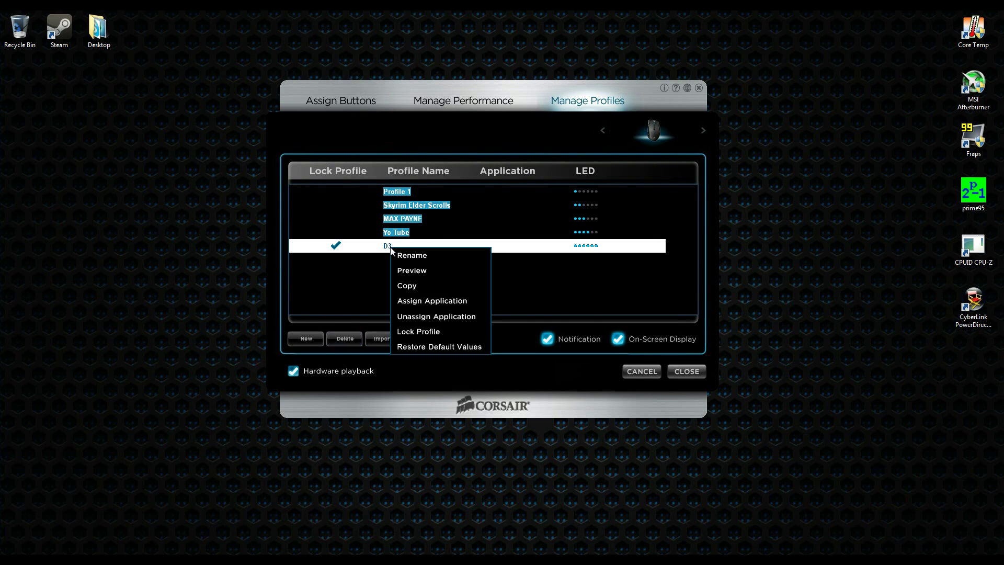
click(522, 346)
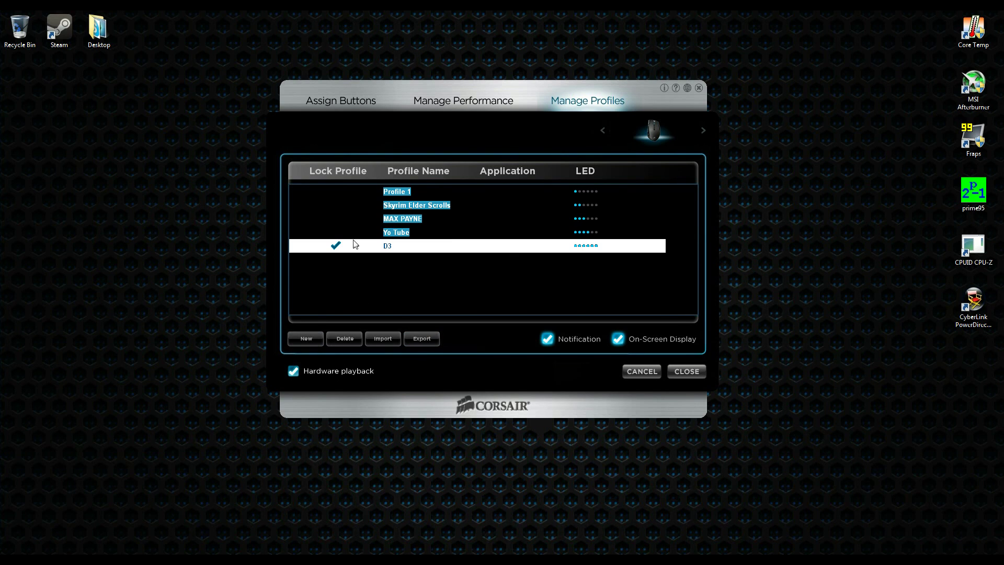
click(414, 233)
Confirm the selection and write the profiles, with D3 in slot 6, to the M90.
click(583, 245)
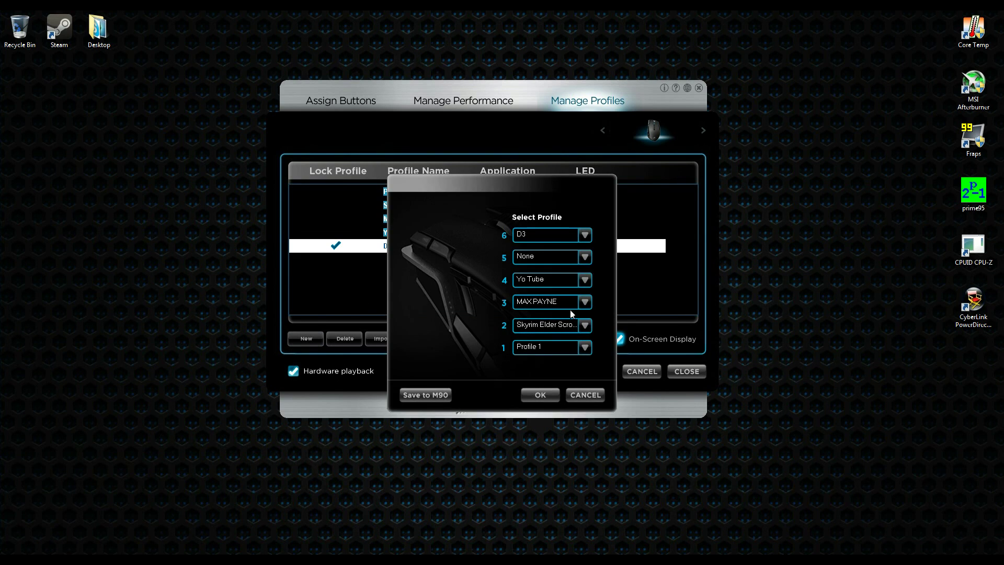
click(425, 398)
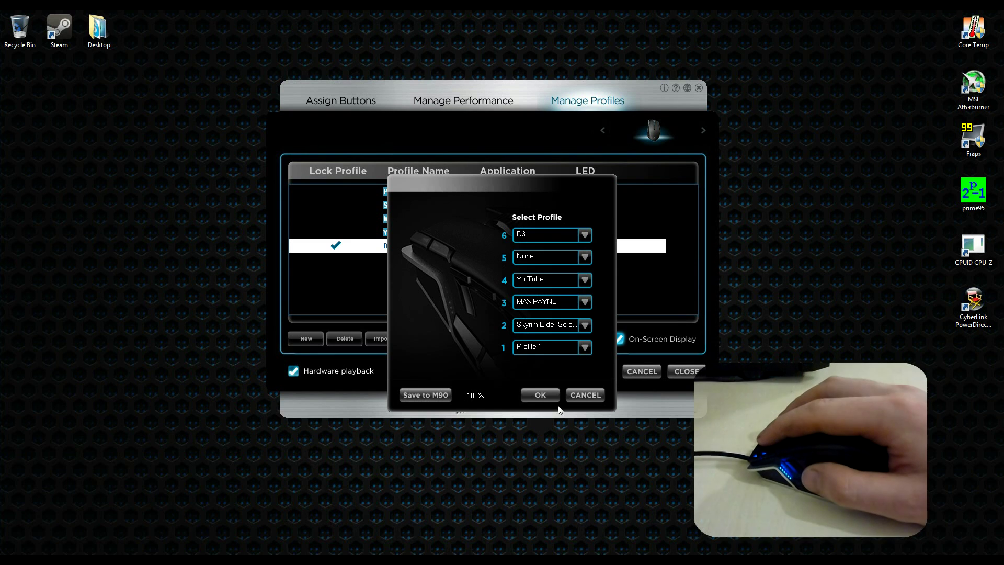
click(540, 394)
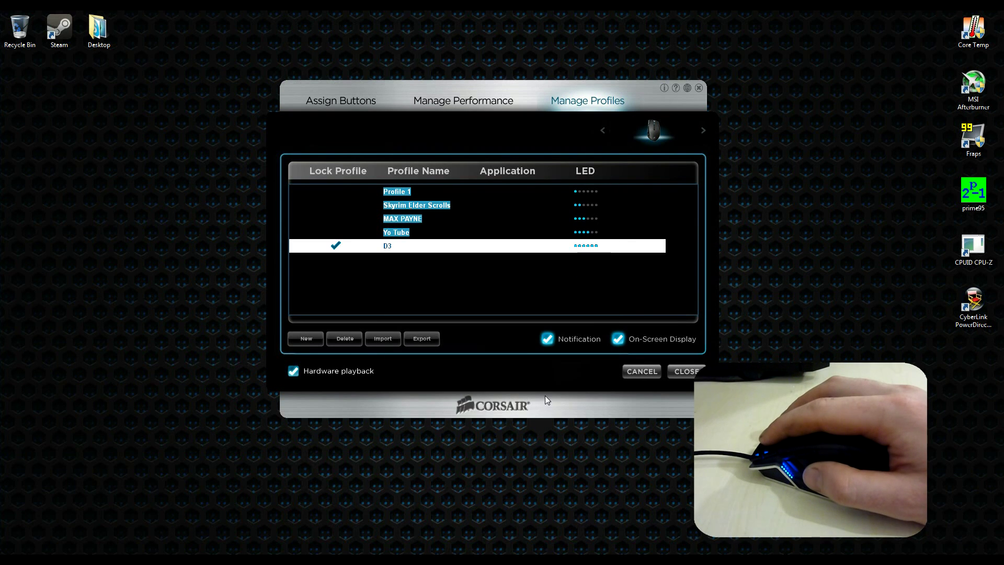
Close the utility, switch back to Diablo III and fire the 3-1-2 macro.
click(685, 371)
key(alt+Tab)
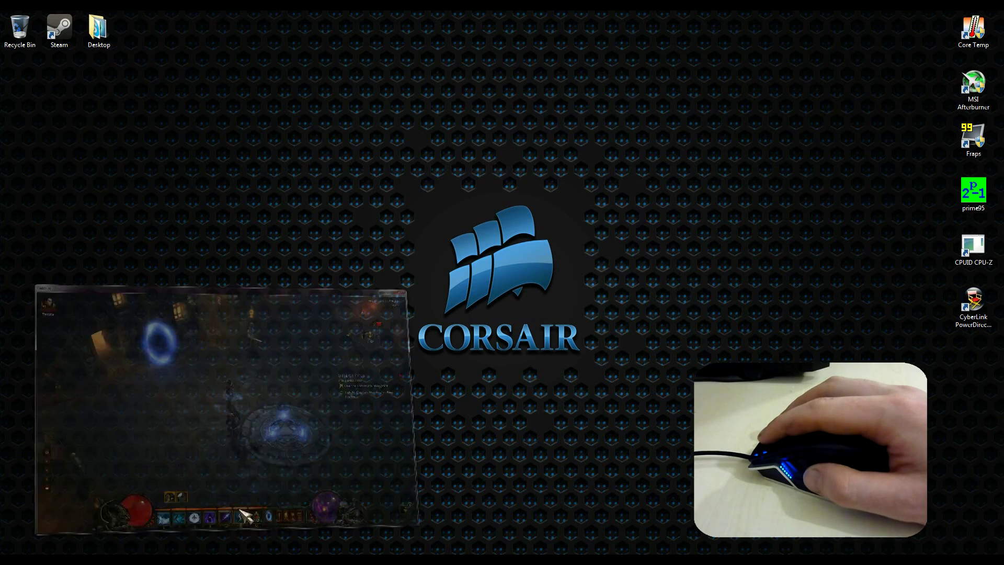
click(294, 288)
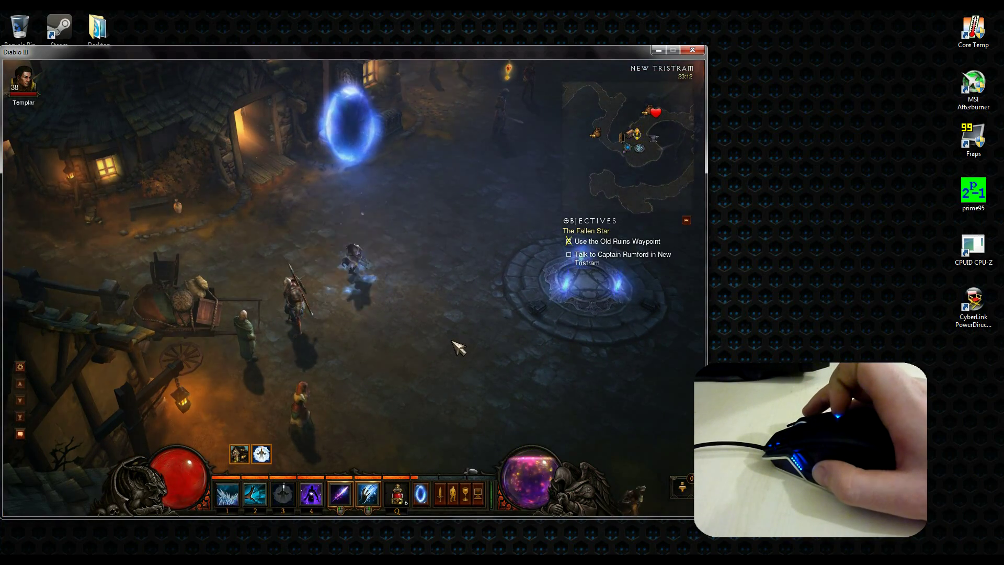
key(2)
key(4)
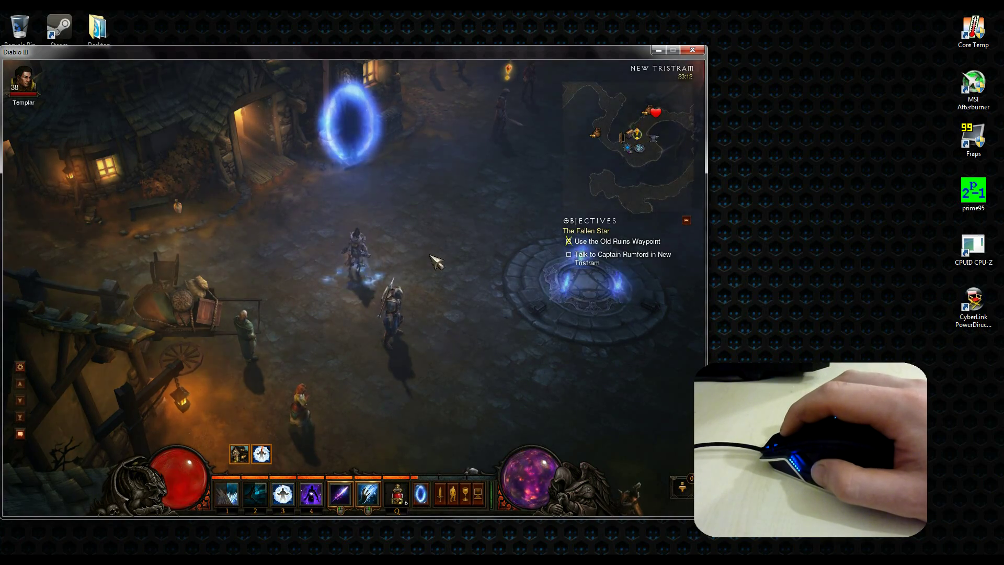
Walk the character around the New Tristram waypoint.
click(440, 242)
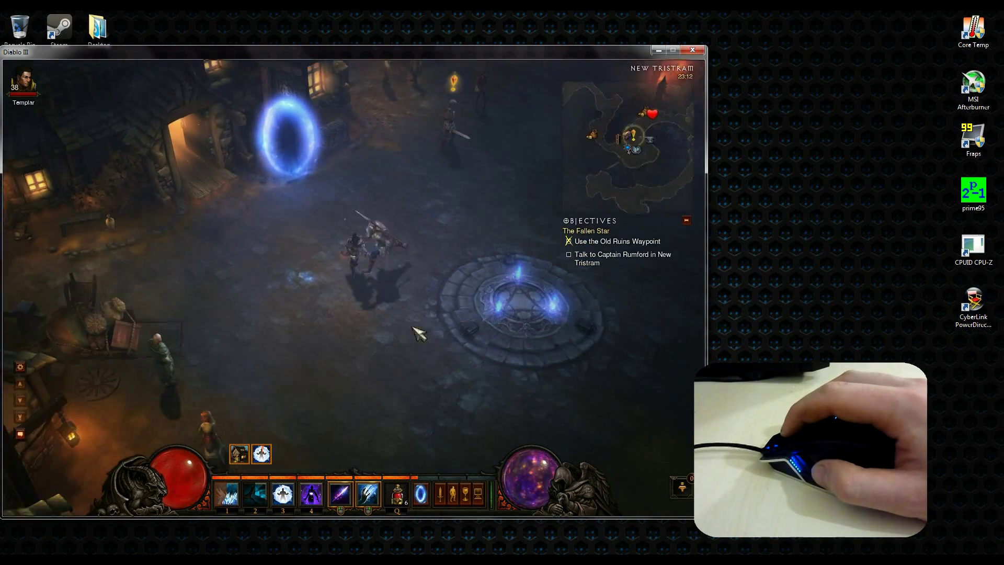
click(418, 334)
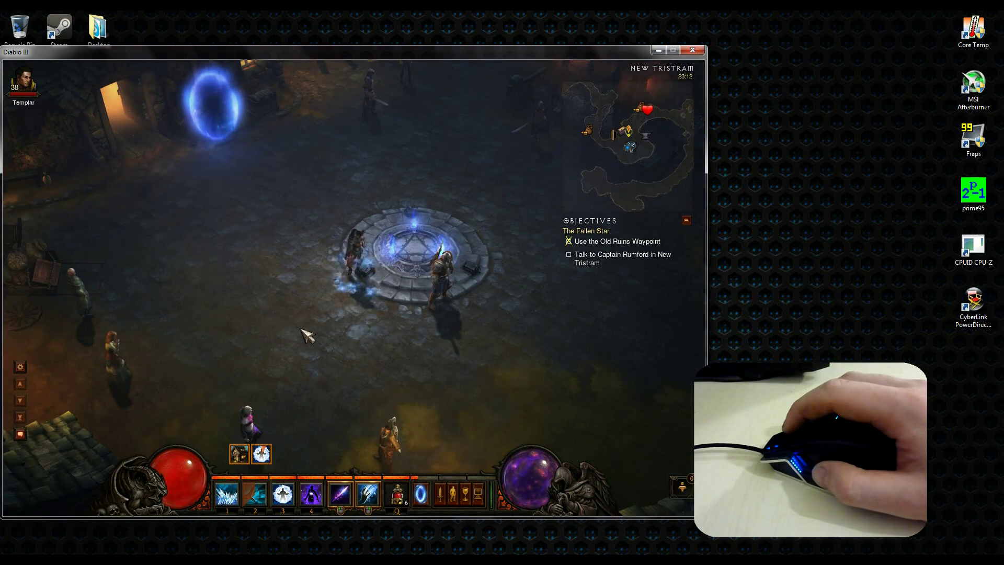
click(306, 228)
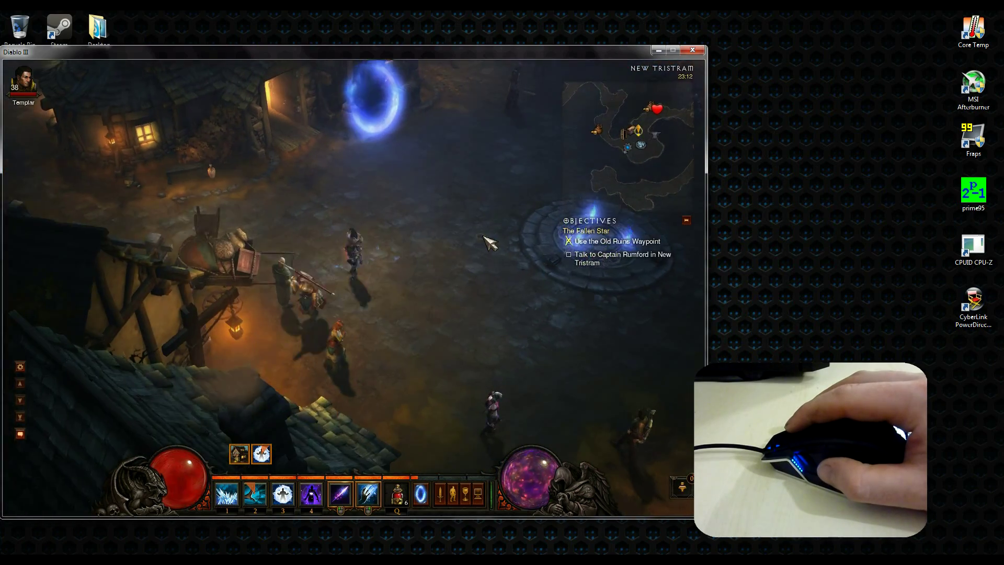
click(488, 243)
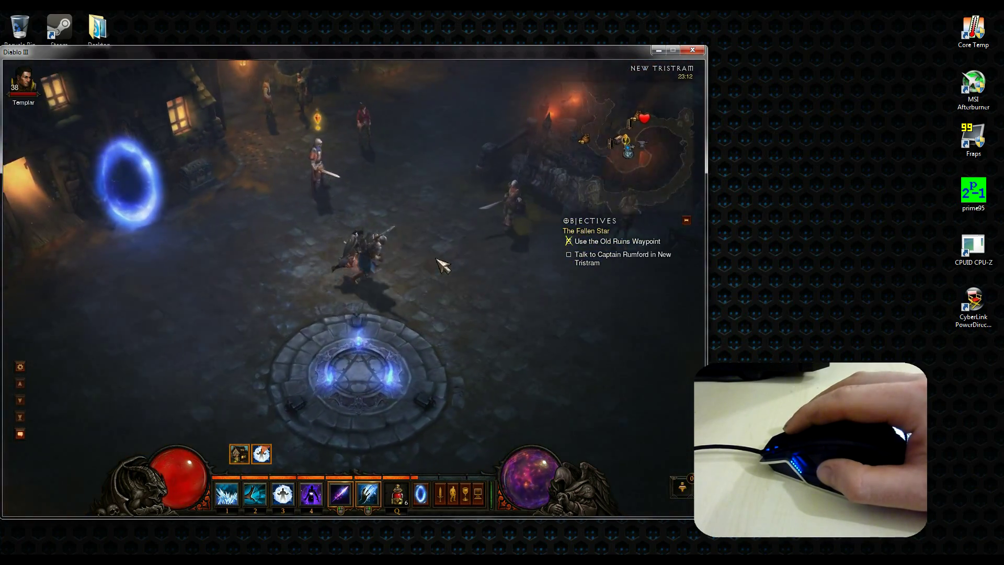
click(442, 266)
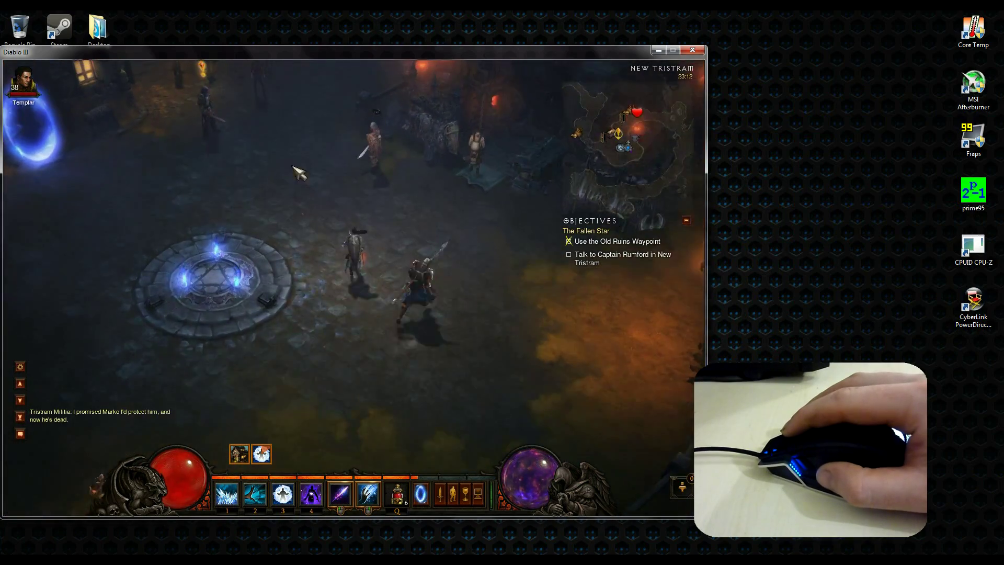
click(298, 171)
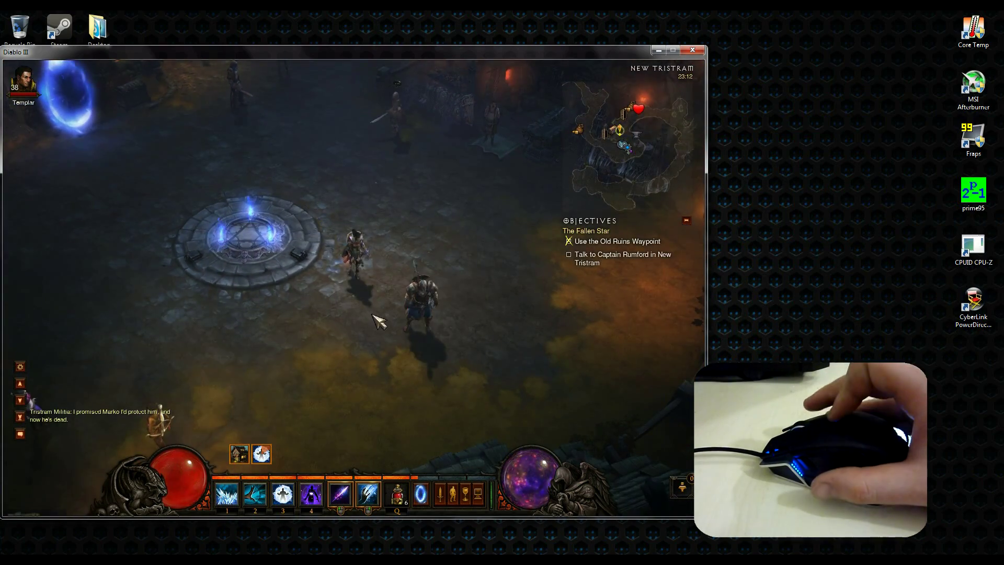
Fire the macro again, walk onto the waypoint platform and minimize the game.
key(1)
key(3)
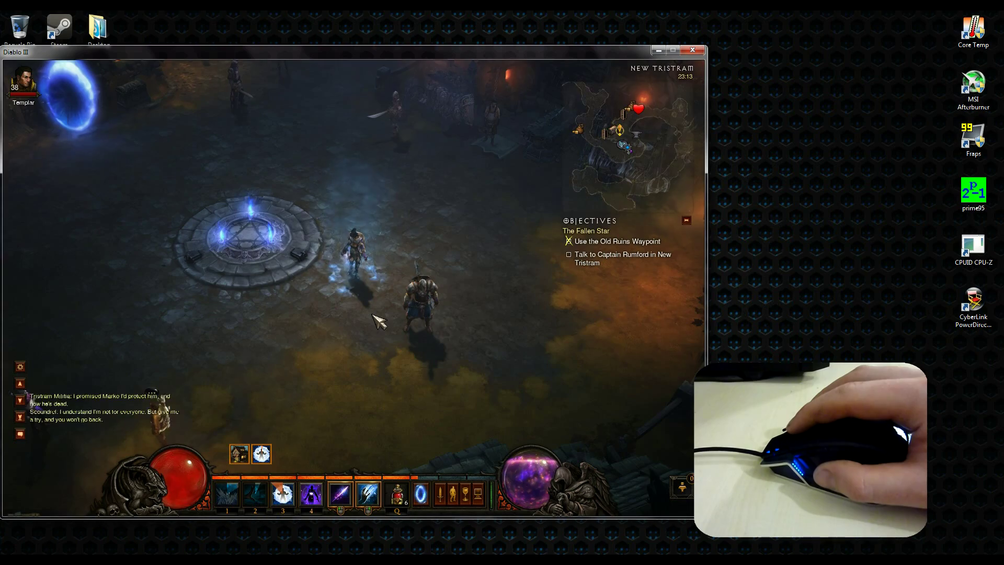
click(307, 219)
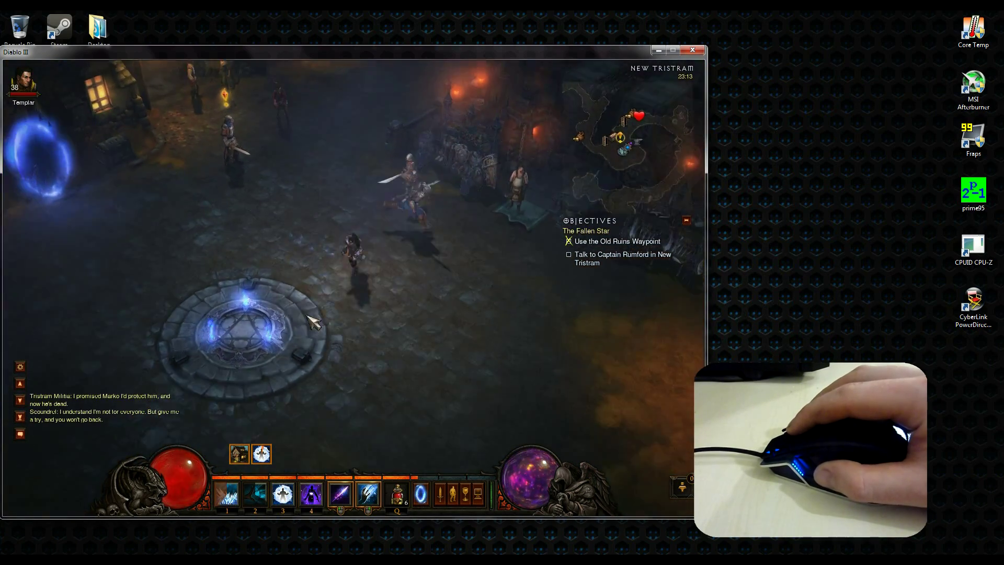
click(315, 322)
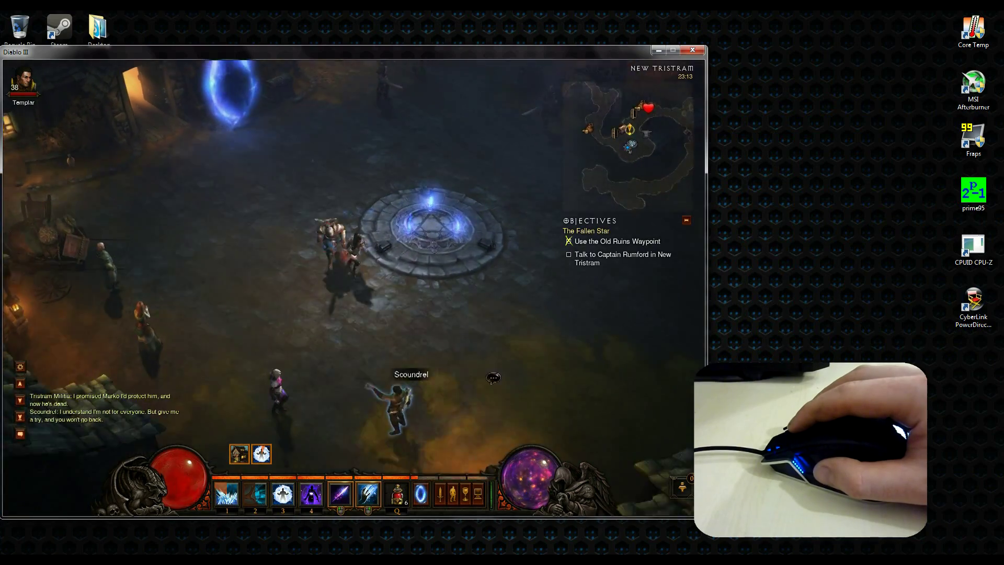
click(431, 229)
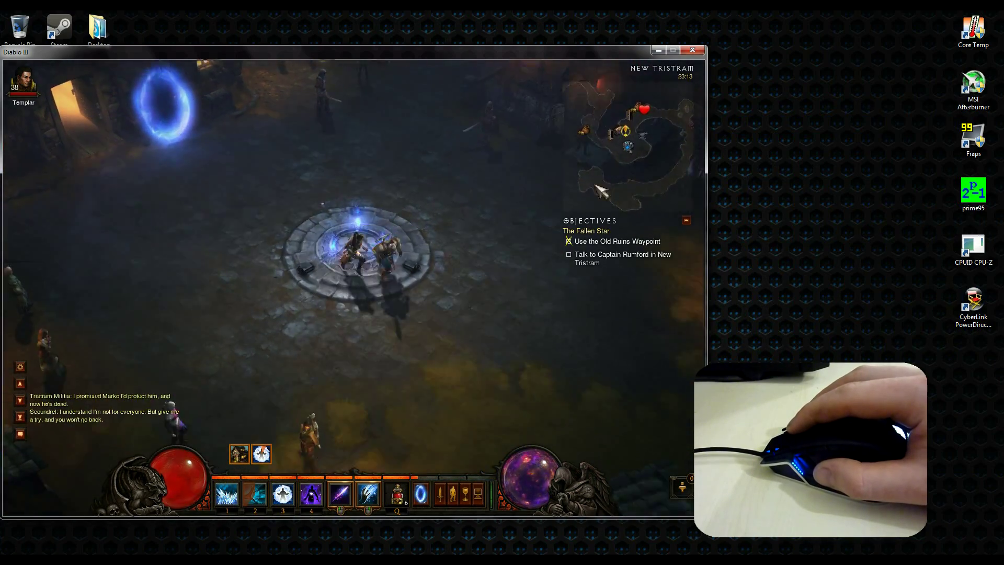
click(376, 260)
click(658, 51)
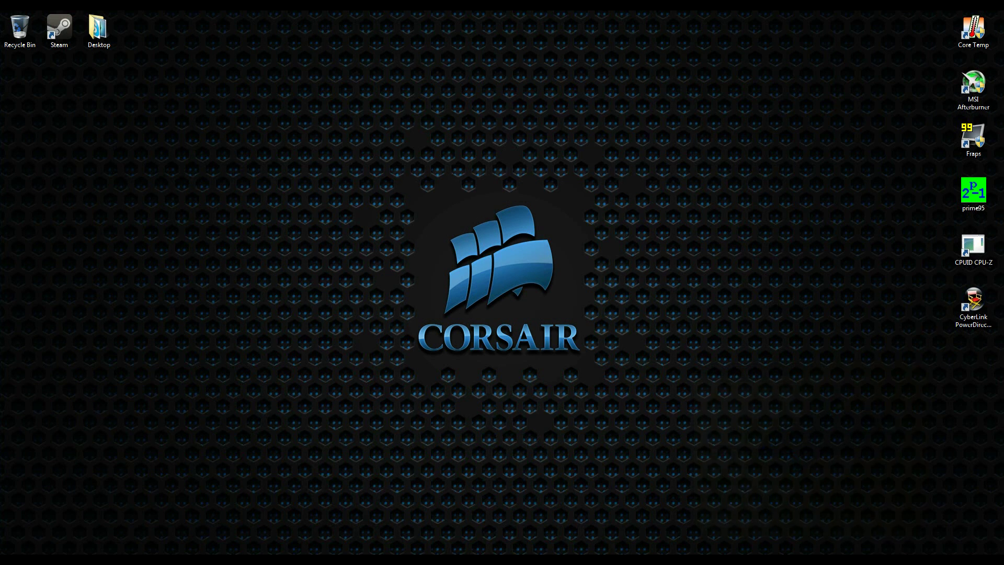
Reopen the Corsair M90 utility from the tray and shift it up and left.
click(934, 561)
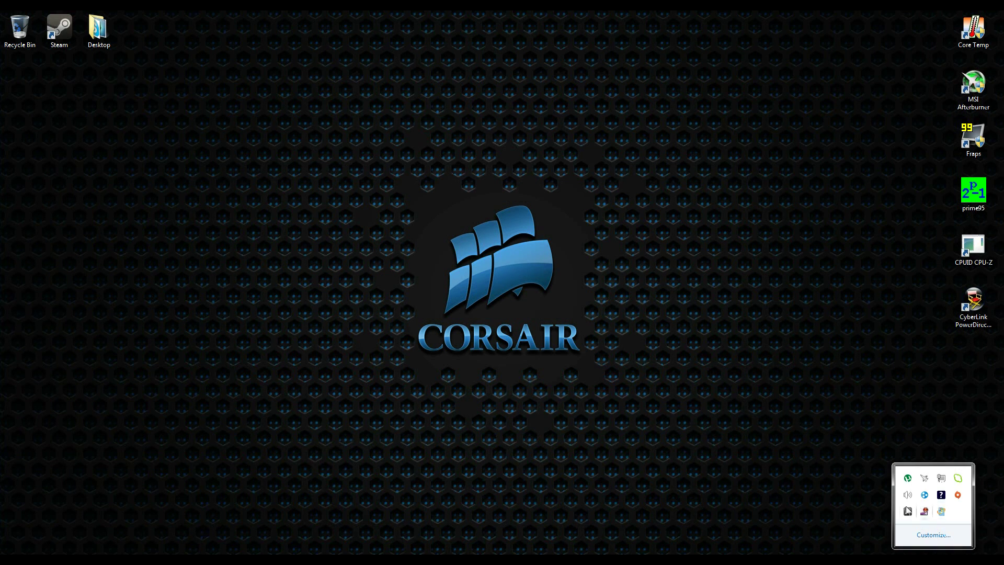
double_click(908, 511)
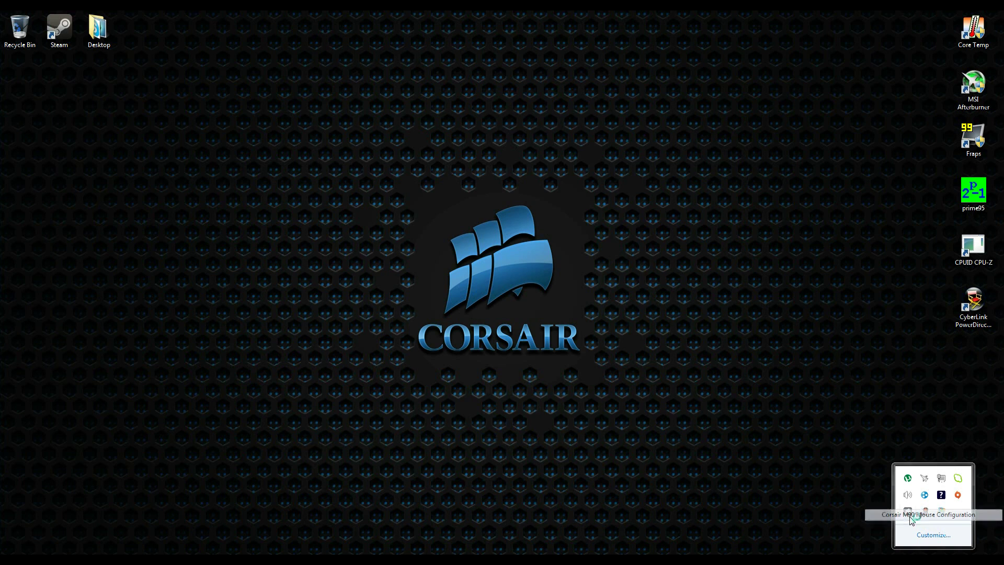
drag(529, 133, 495, 93)
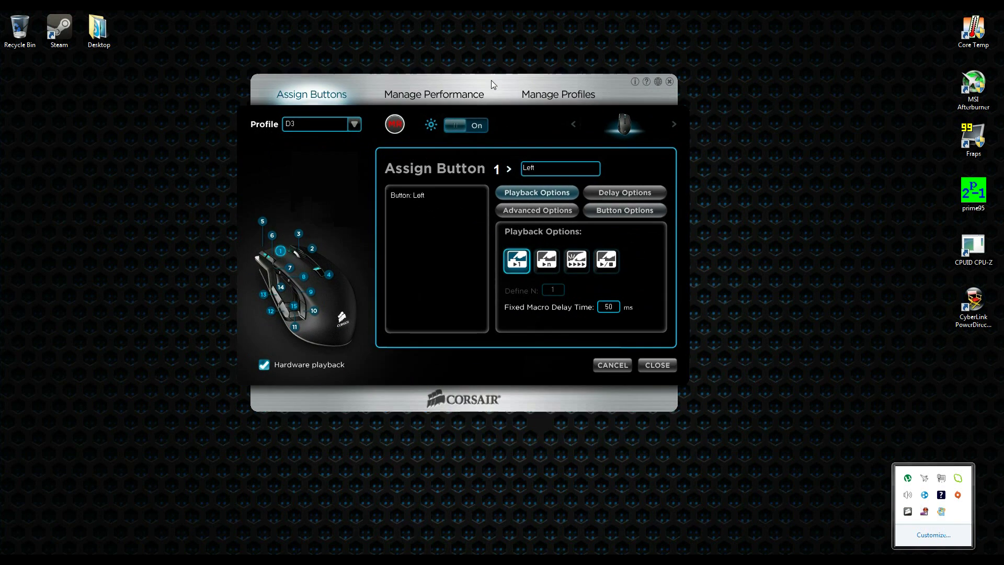
Browse the Advanced, Delay, Button and Playback option panels.
click(552, 211)
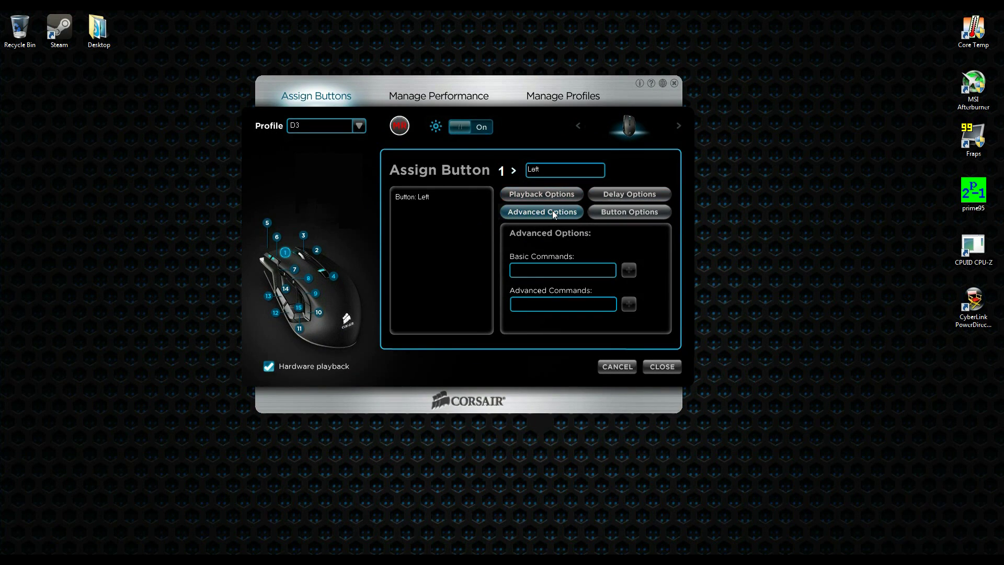
click(623, 192)
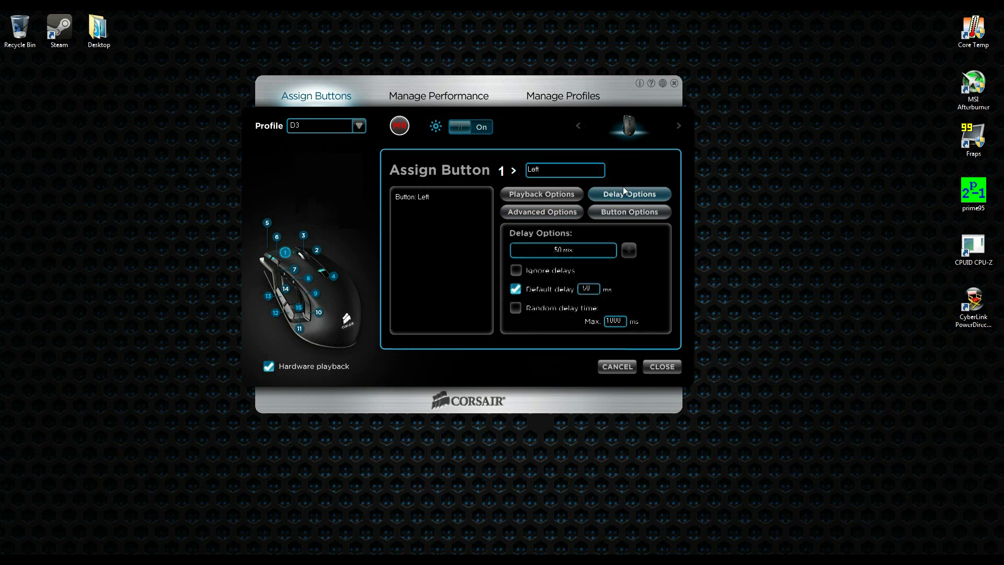
click(623, 214)
click(549, 194)
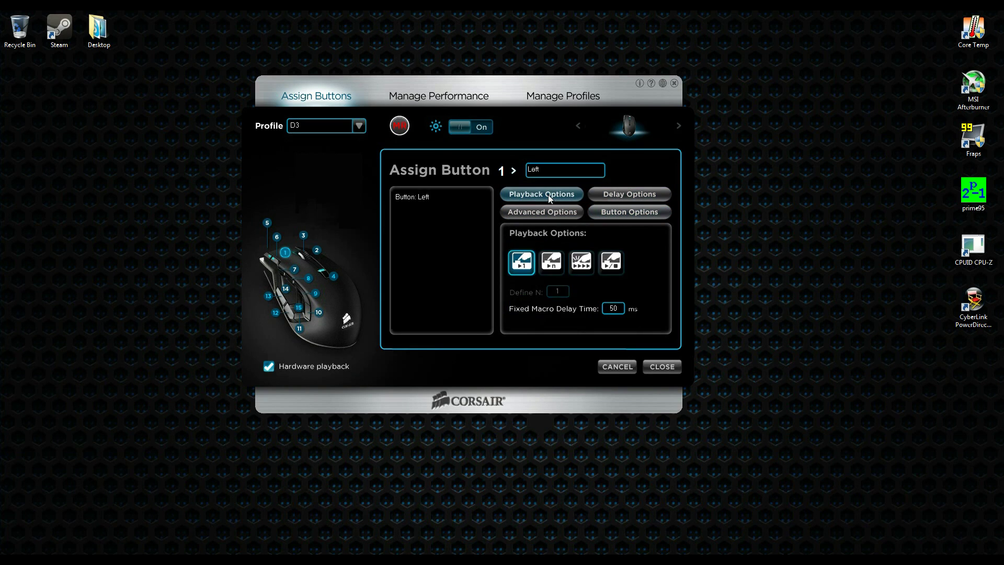